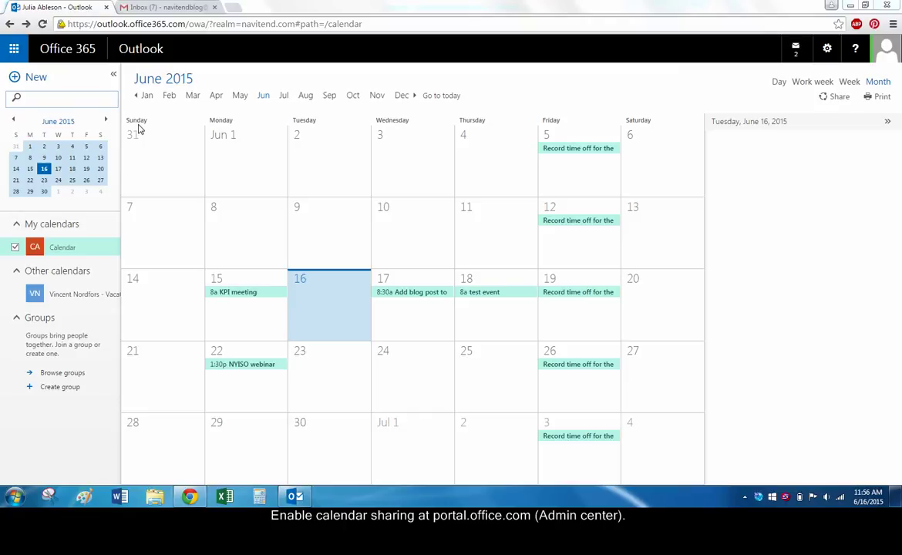
- Go to the Office 365 admin center from the Outlook web app launcher
left_click(14, 48)
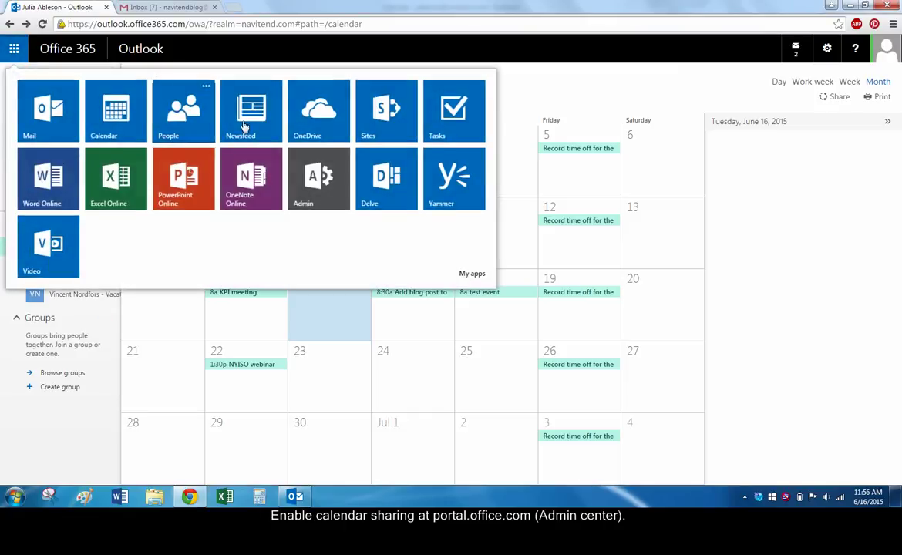
left_click(322, 177)
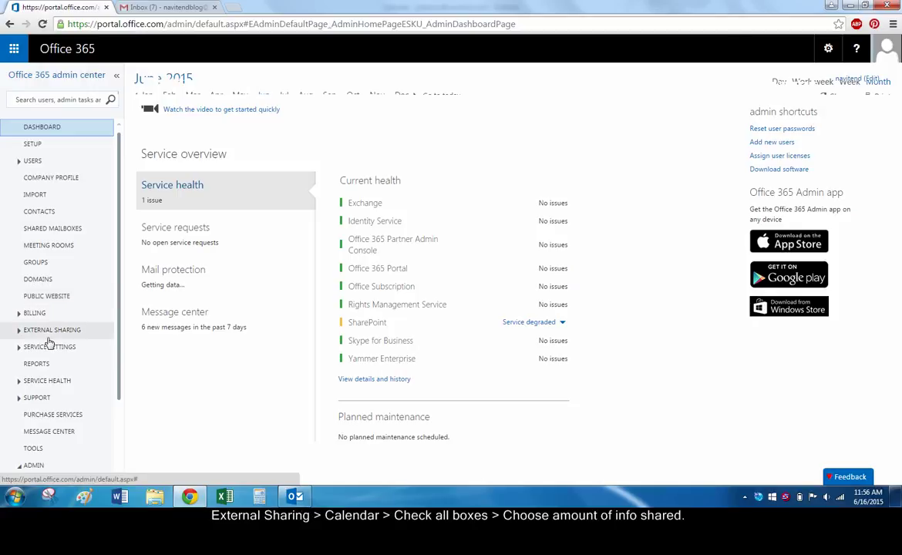
- Enable calendar sharing by public link with all appointment information, then return to Outlook Calendar
left_click(45, 331)
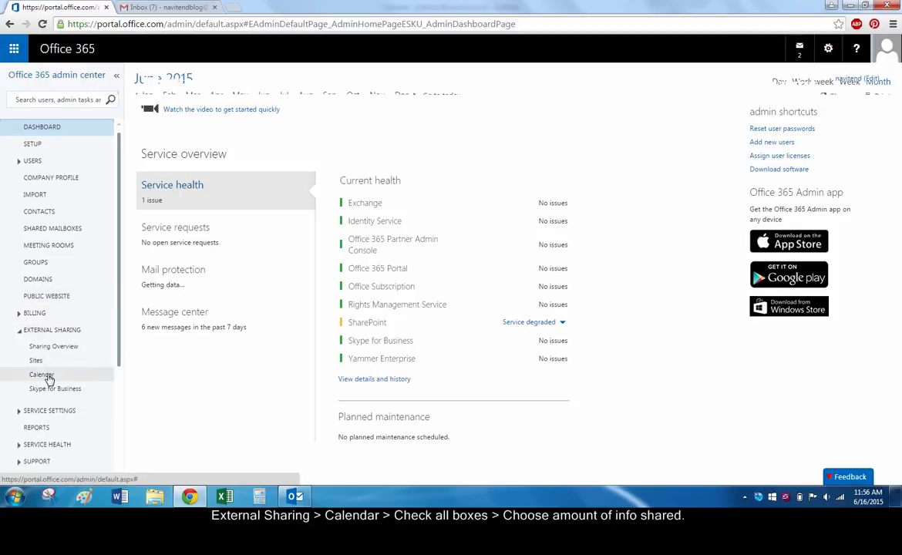
left_click(42, 375)
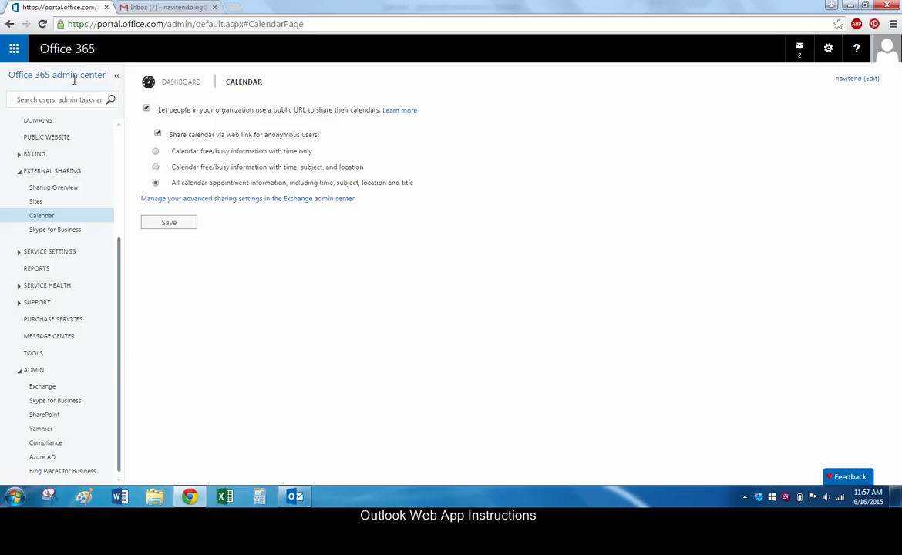
left_click(14, 49)
left_click(114, 106)
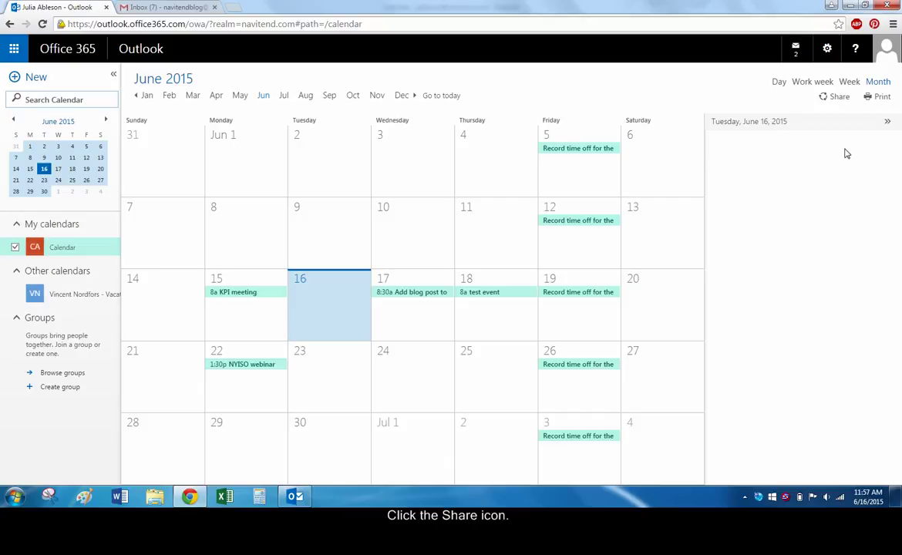
left_click(836, 97)
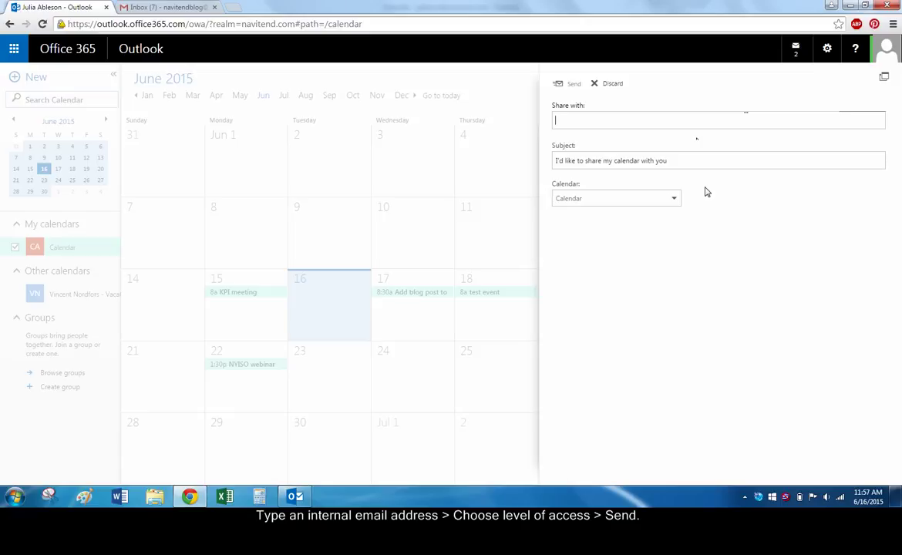
type("fa")
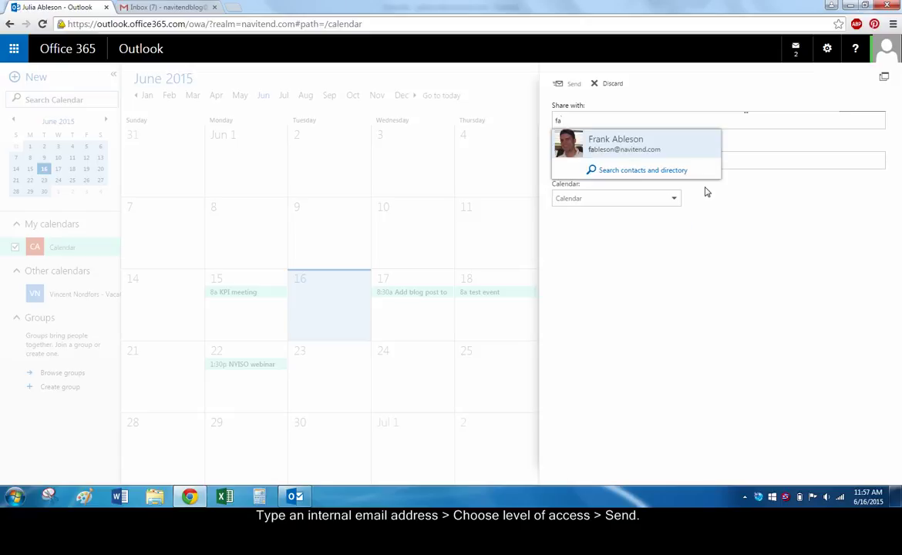
key("Return")
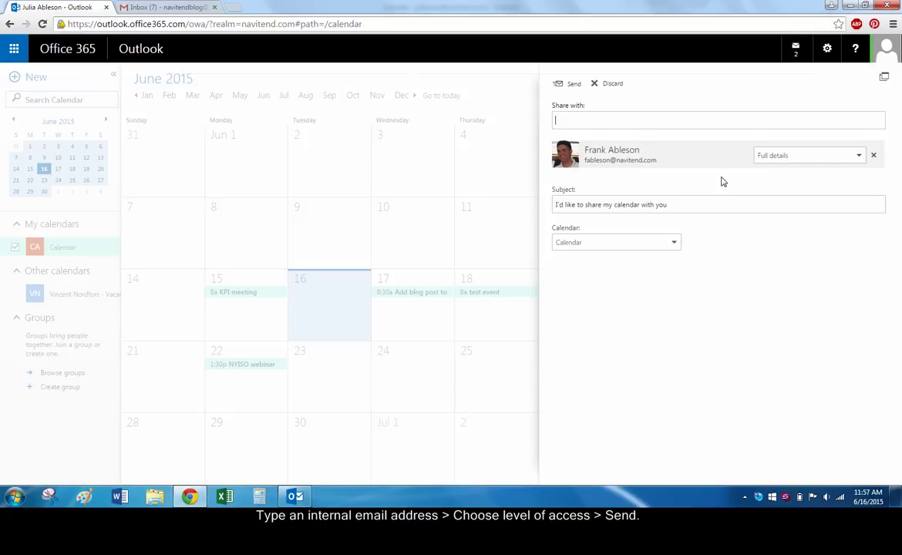
left_click(836, 160)
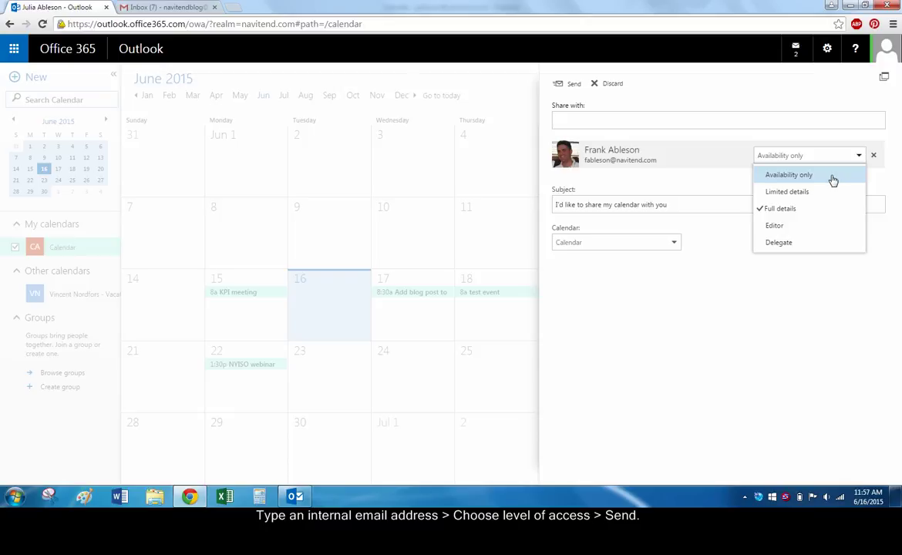
left_click(806, 208)
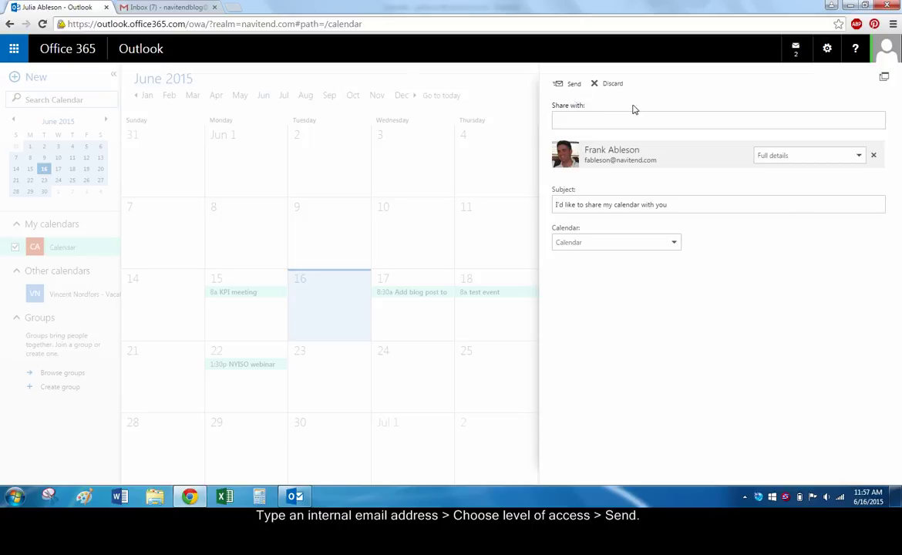
left_click(609, 85)
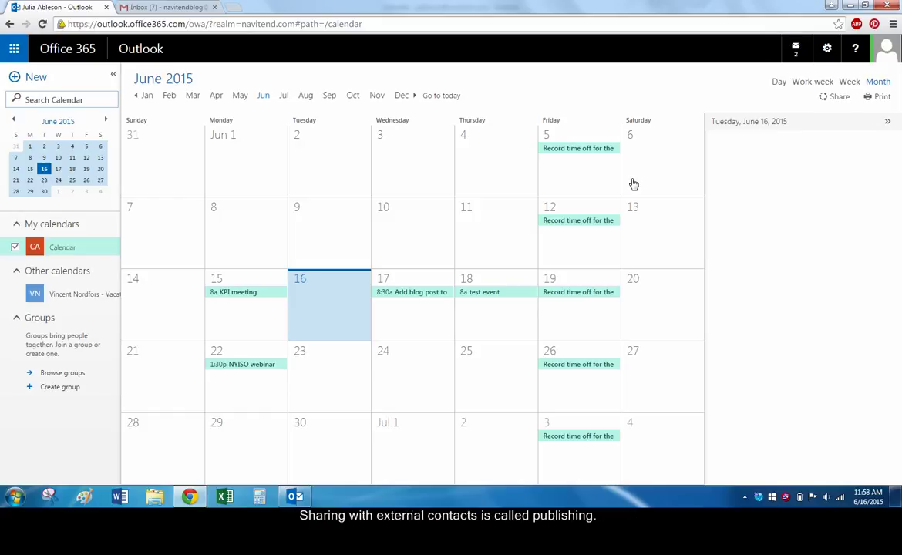
- Share the calendar with an external contact at Availability only, then check the Gmail inbox
left_click(836, 98)
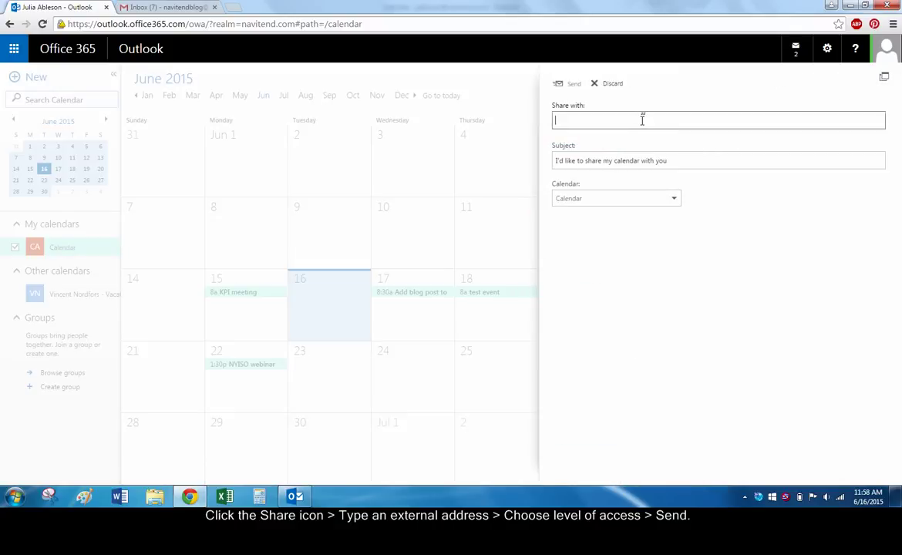
type("nav")
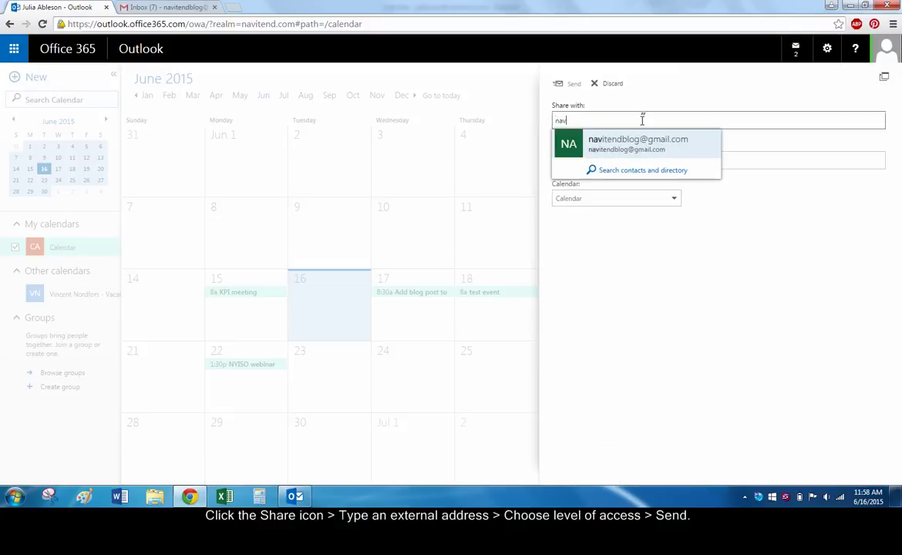
key("Return")
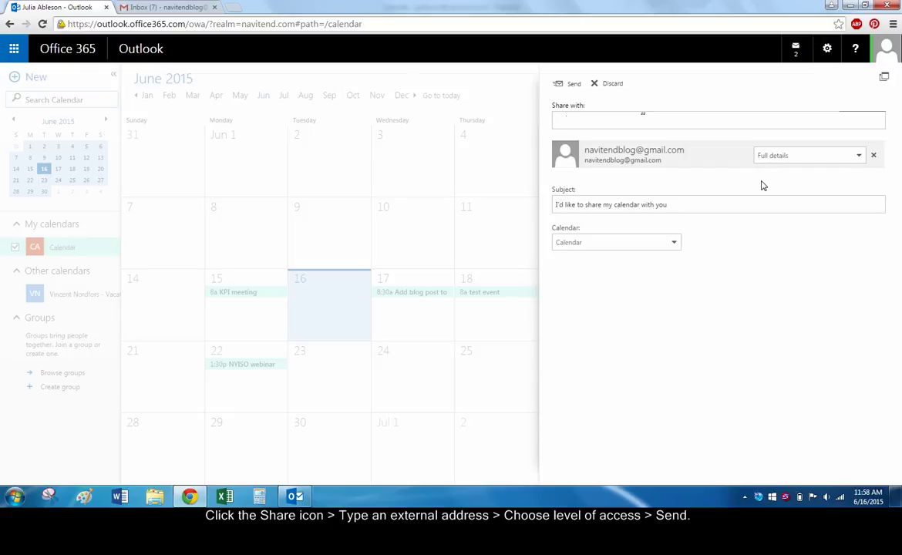
left_click(785, 162)
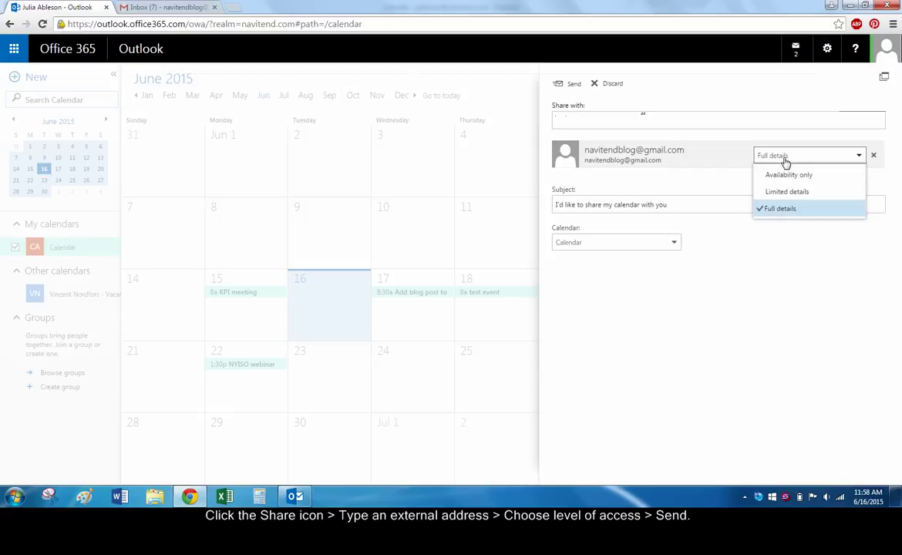
left_click(787, 175)
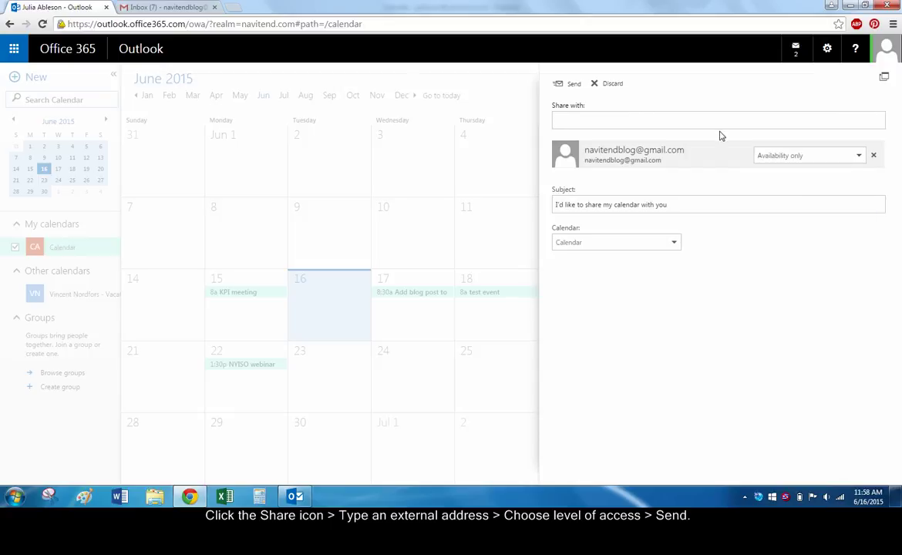
left_click(565, 85)
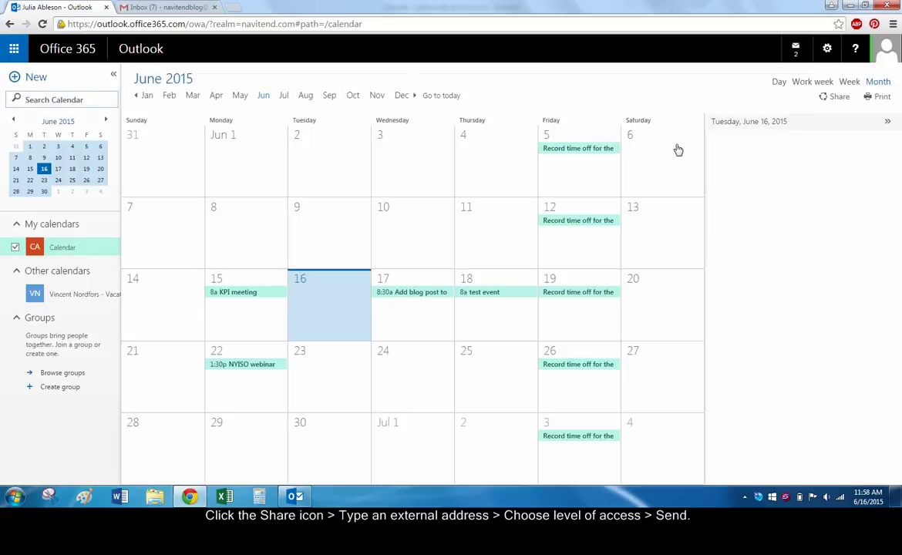
left_click(164, 8)
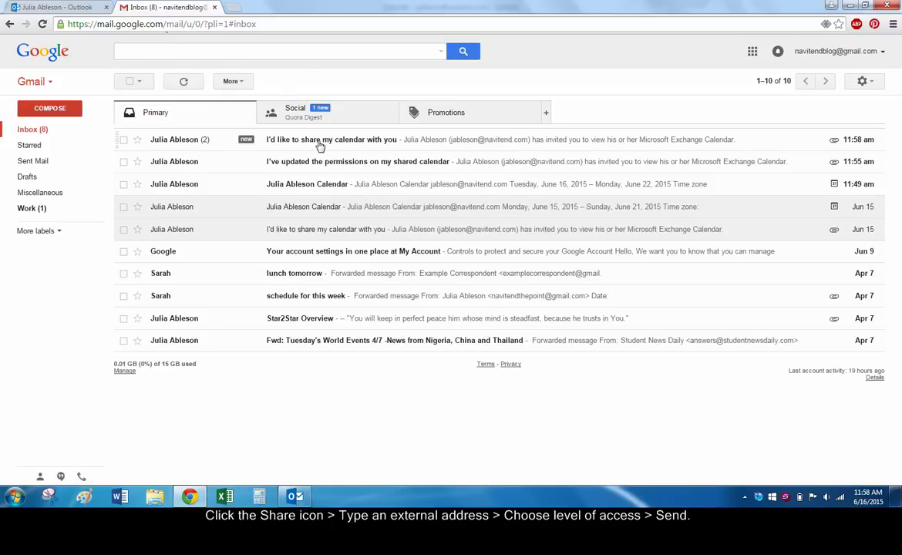
- Open the sharing invitation email's hidden calendar links and open the outlook.office365.com calendar
left_click(293, 132)
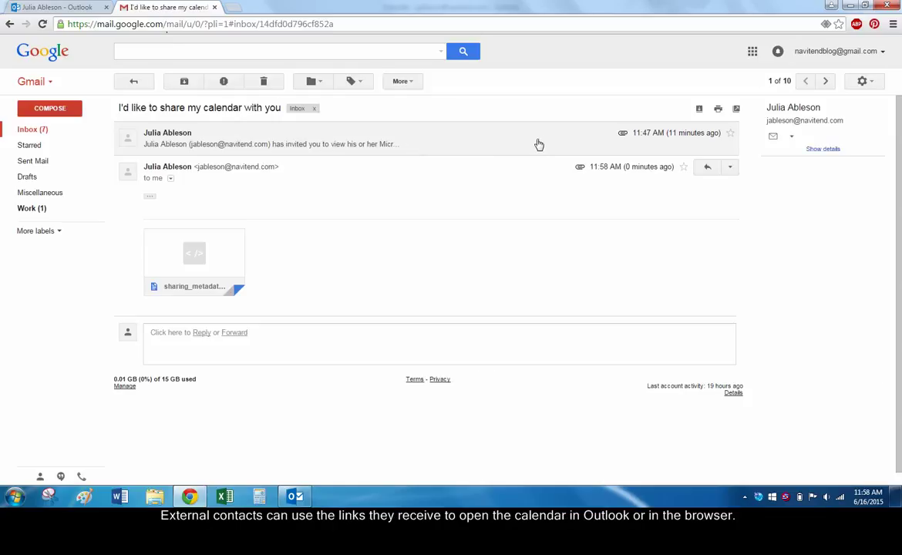
left_click(150, 198)
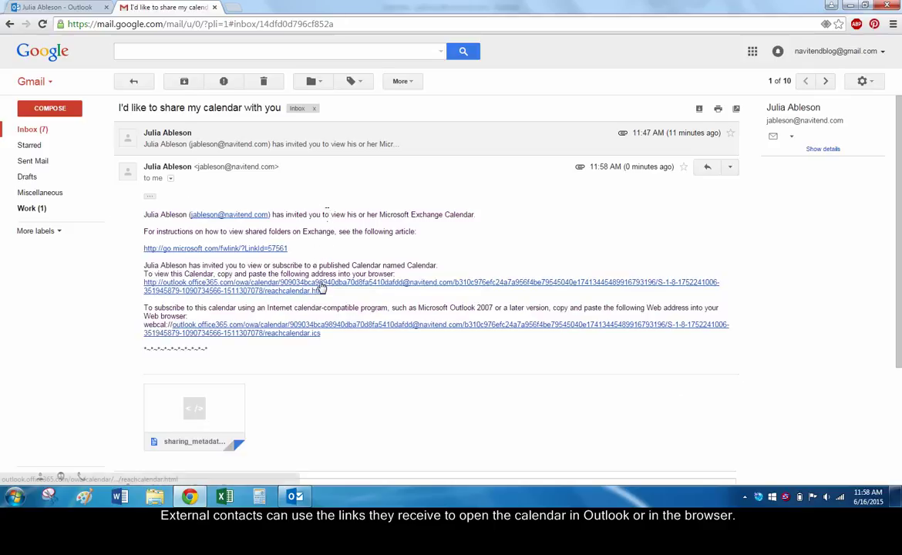
left_click(322, 289)
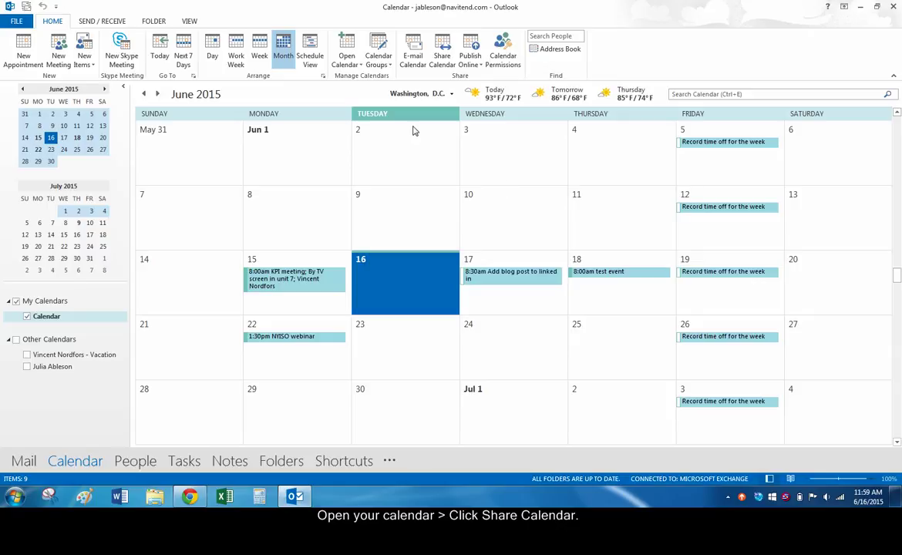
- Send an internal colleague a Limited details calendar sharing invitation, without saving changes
left_click(441, 56)
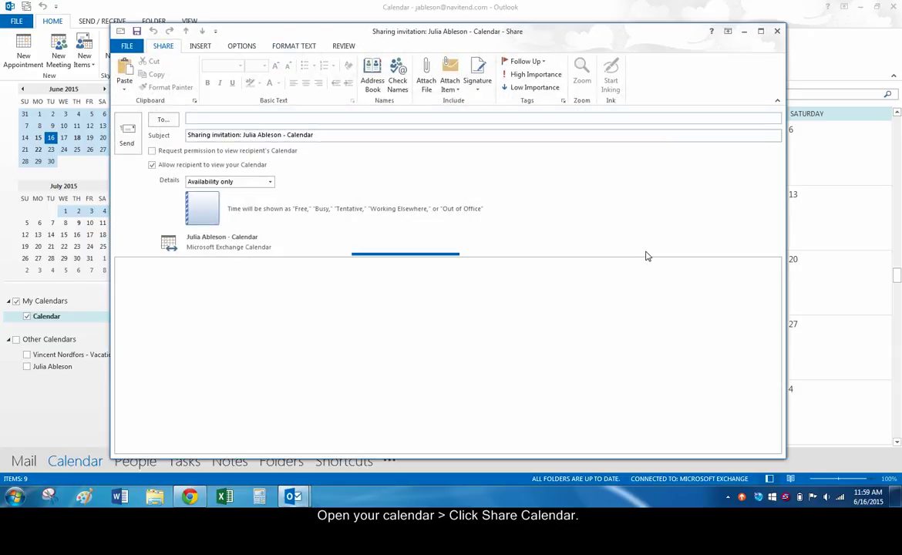
left_click(261, 184)
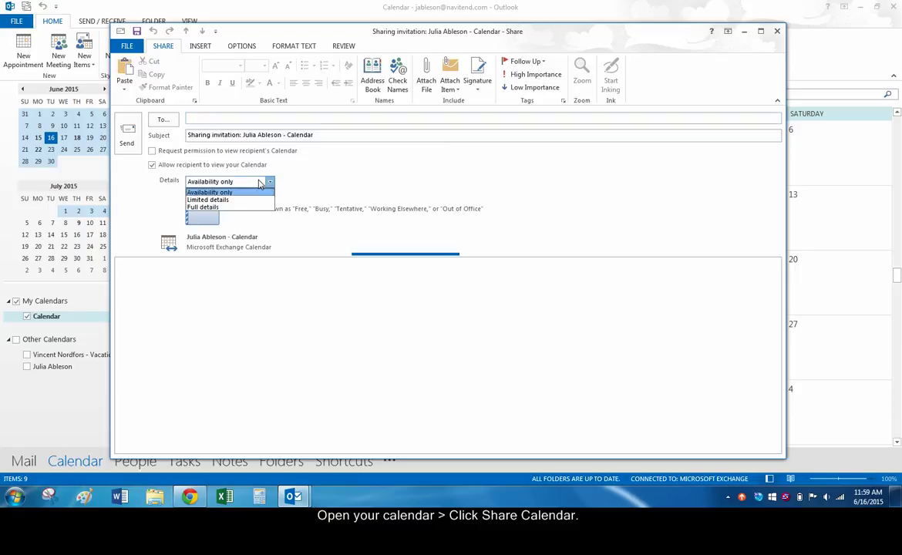
left_click(240, 200)
left_click(204, 121)
type("fa")
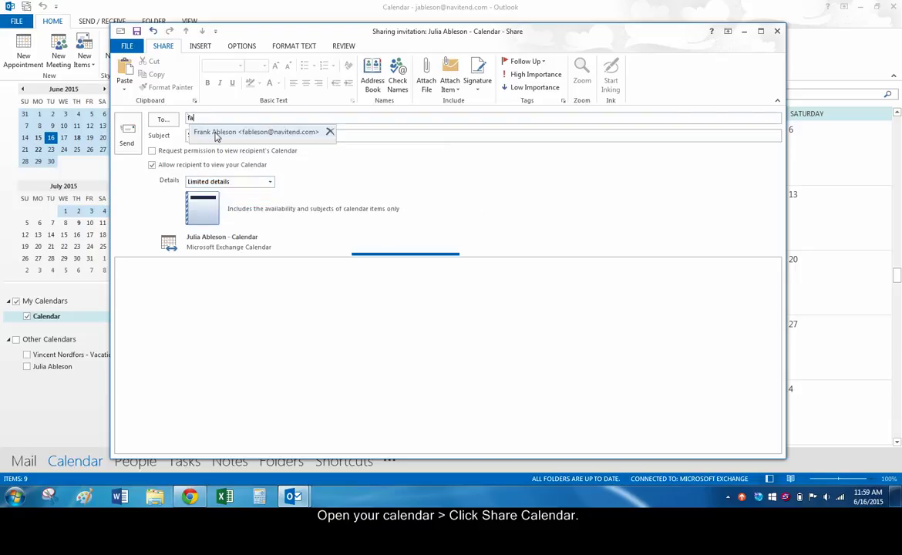
left_click(216, 133)
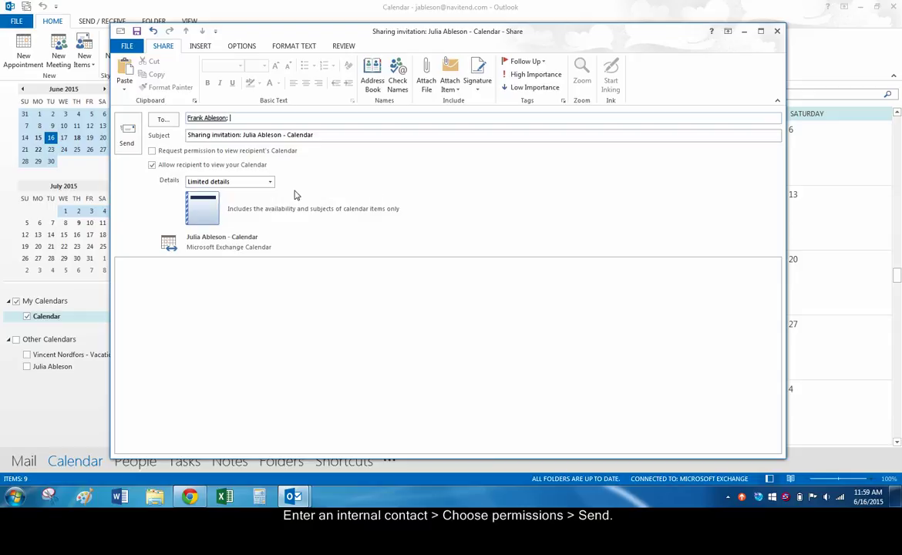
left_click(128, 141)
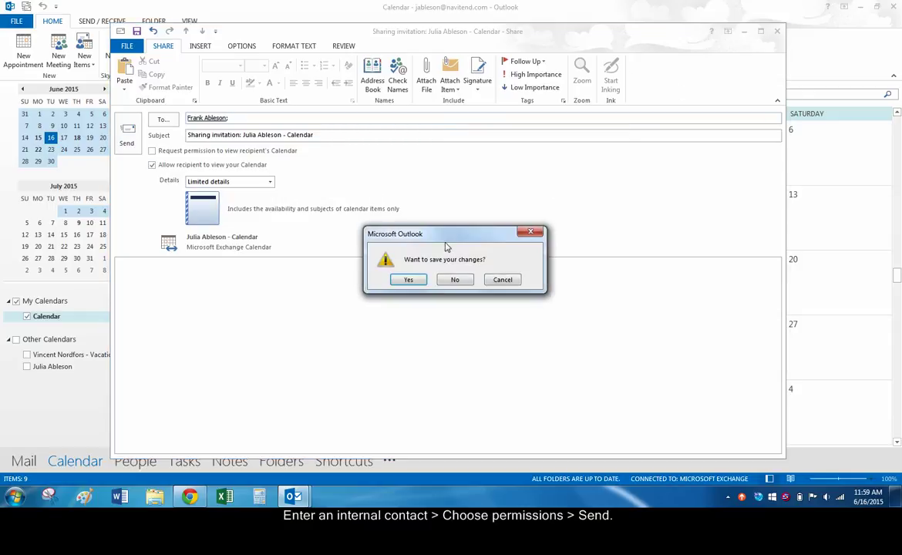
left_click(410, 259)
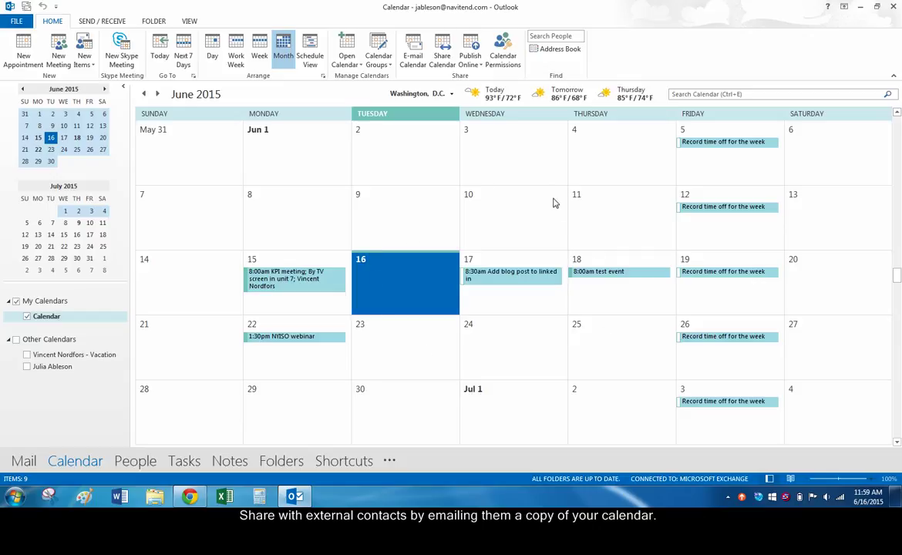
- Insert a calendar copy covering the next 7 days, Availability only, working hours only
left_click(413, 50)
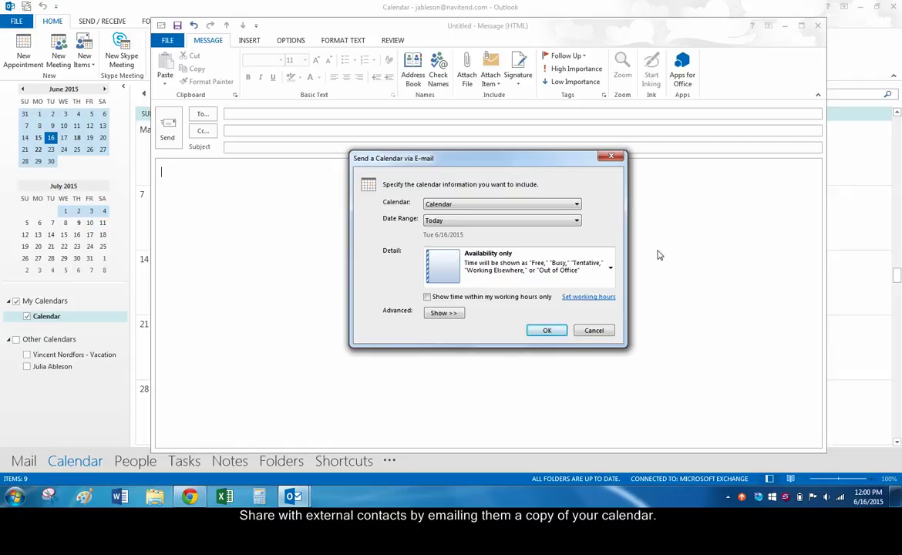
left_click(531, 221)
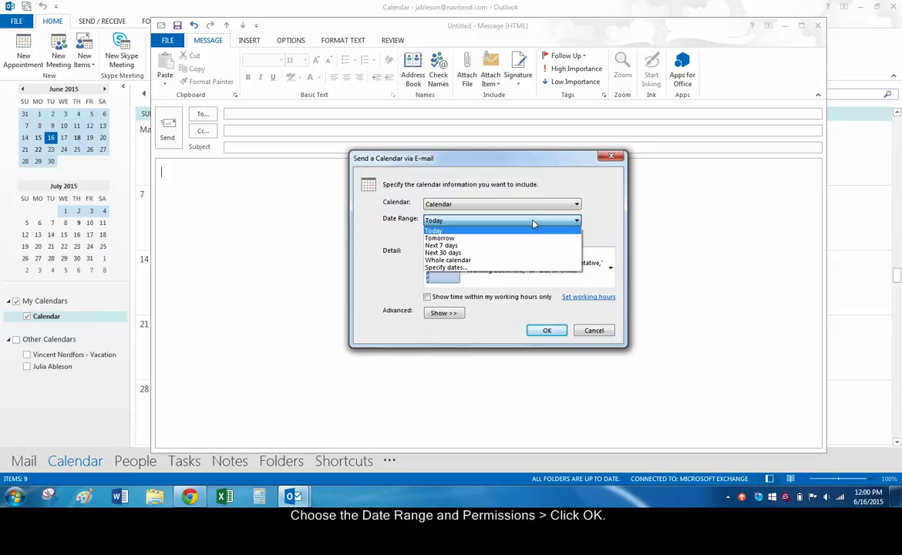
left_click(451, 245)
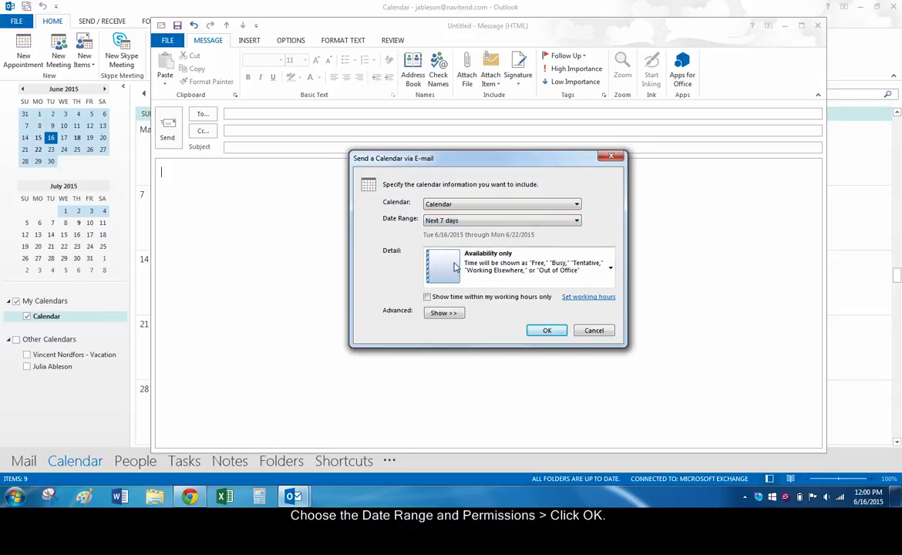
left_click(558, 257)
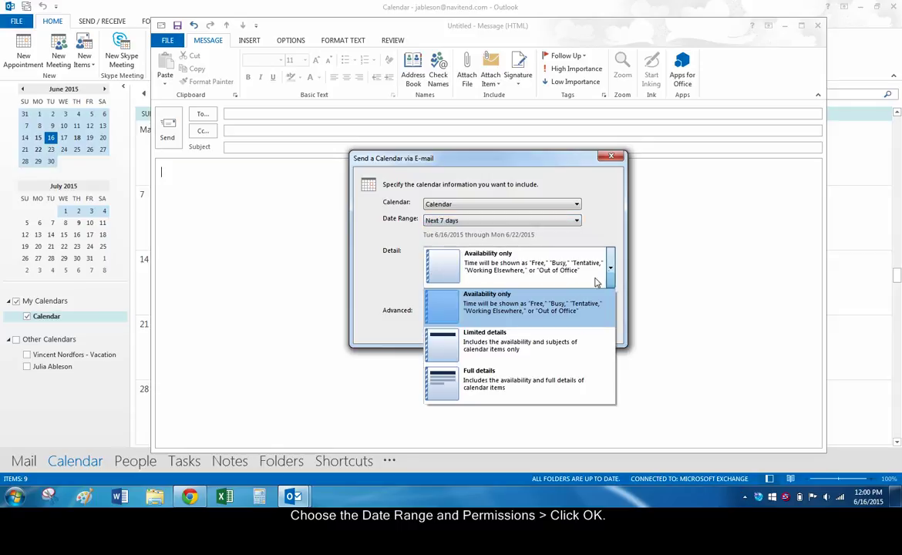
left_click(513, 309)
left_click(428, 298)
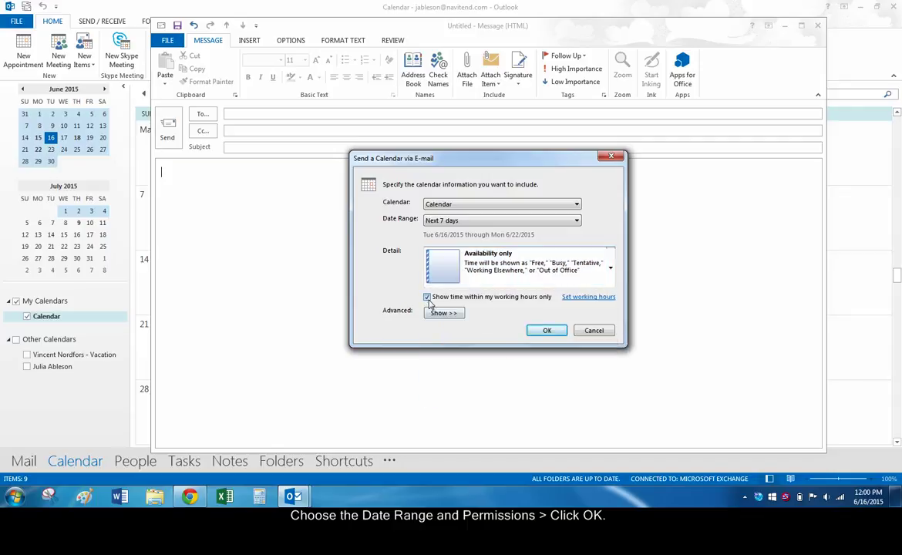
left_click(546, 331)
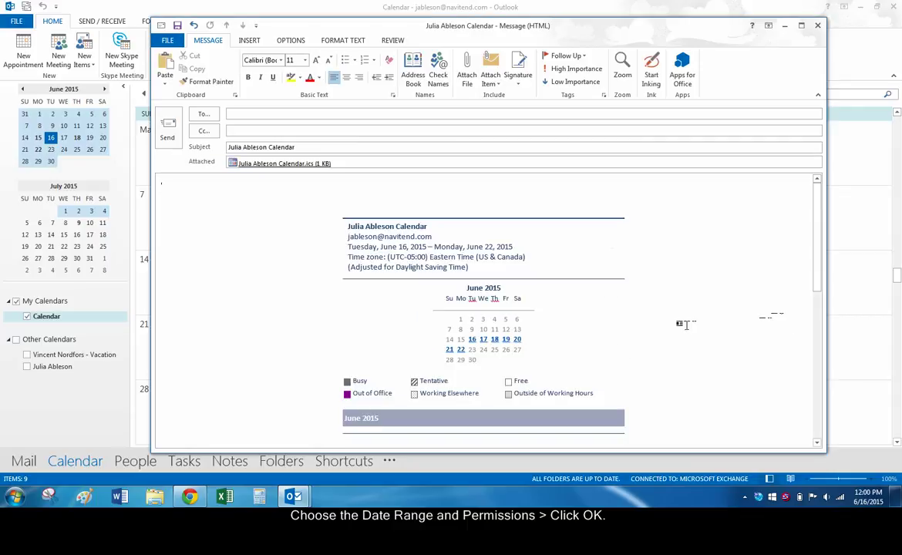
- Address the calendar copy email to the external contact
scroll(687, 325, "down", 10)
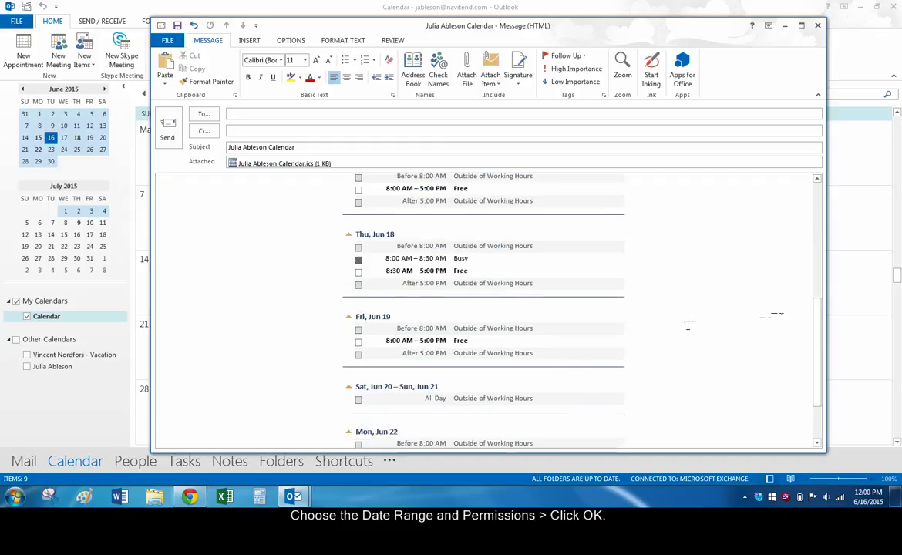
scroll(686, 325, "up", 10)
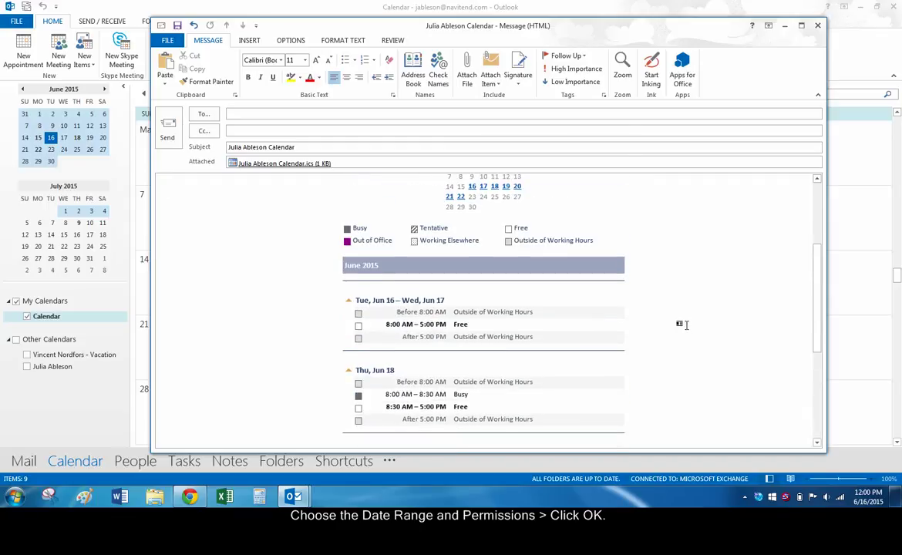
left_click(361, 116)
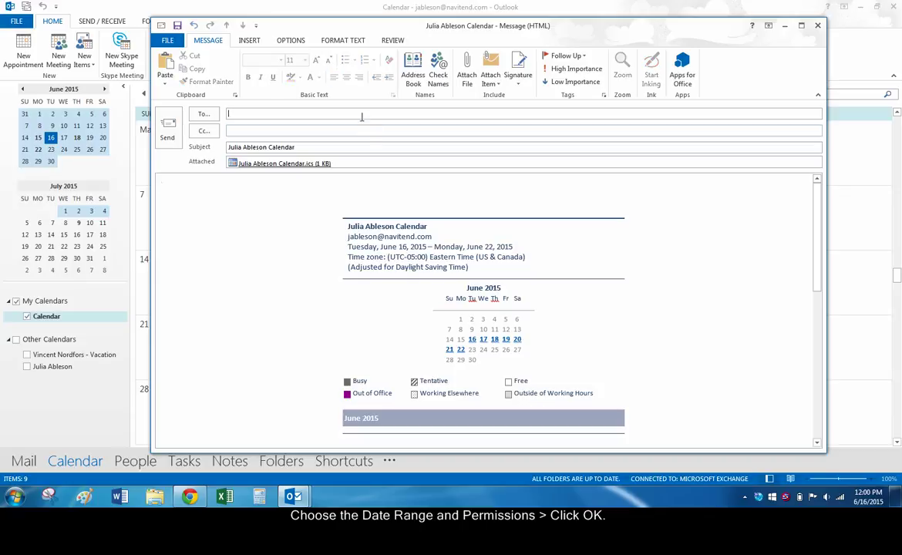
type("nav")
key("Return")
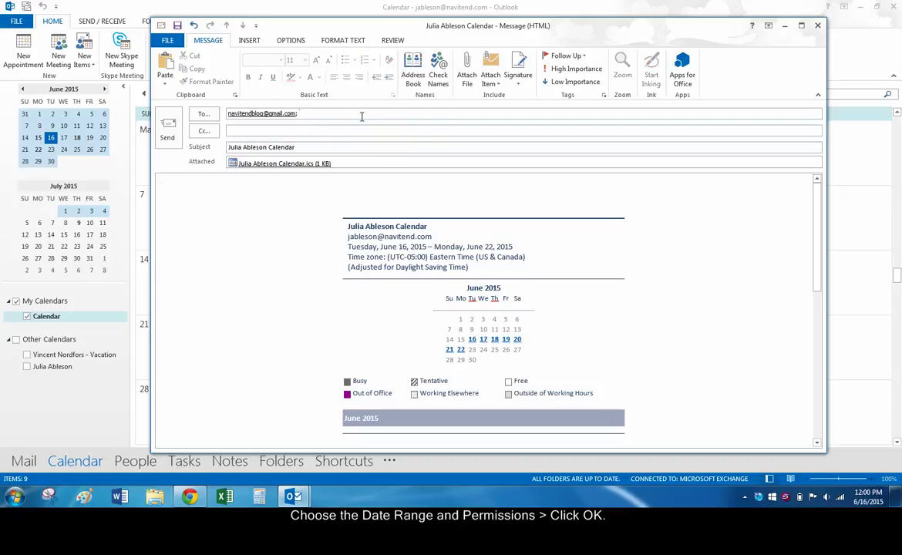